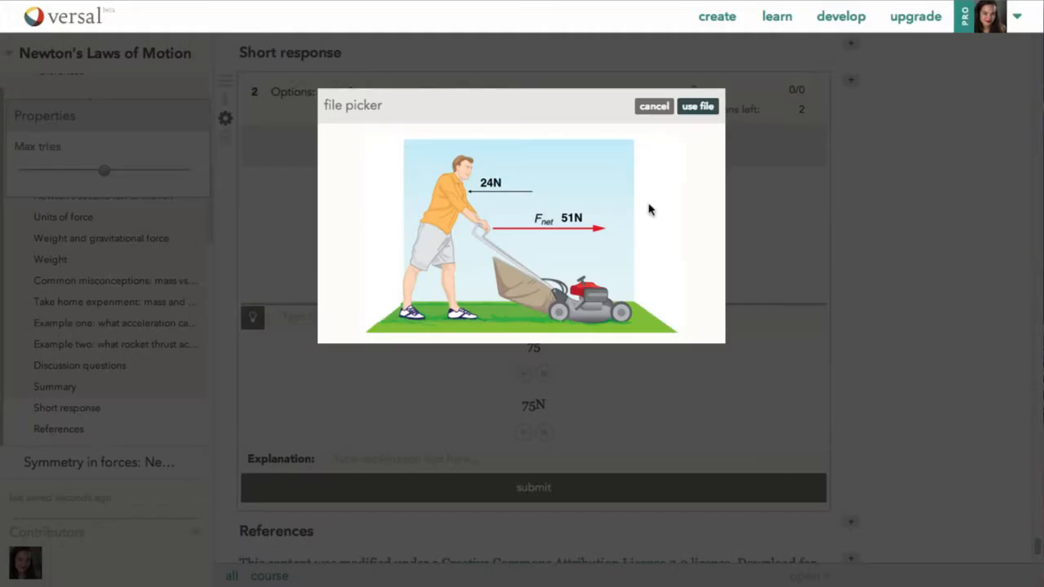
Use the lawn mower picture in the second short response question and enter instructional text listing gold, feathers and neither for the first
{"action": "left_click", "coordinate": [699, 106]}
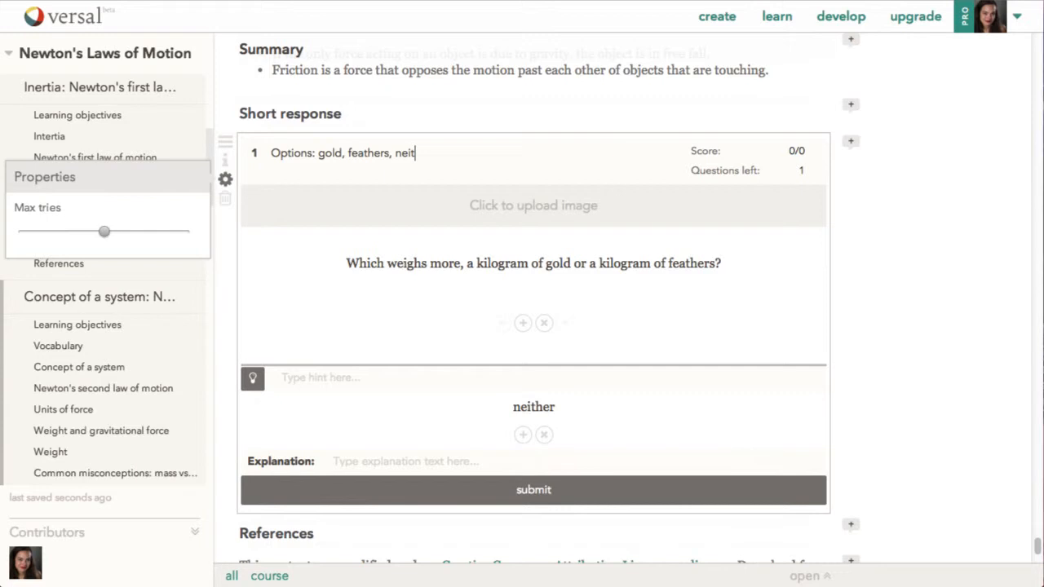
{"action": "type", "text": "her parents is an example of:"}
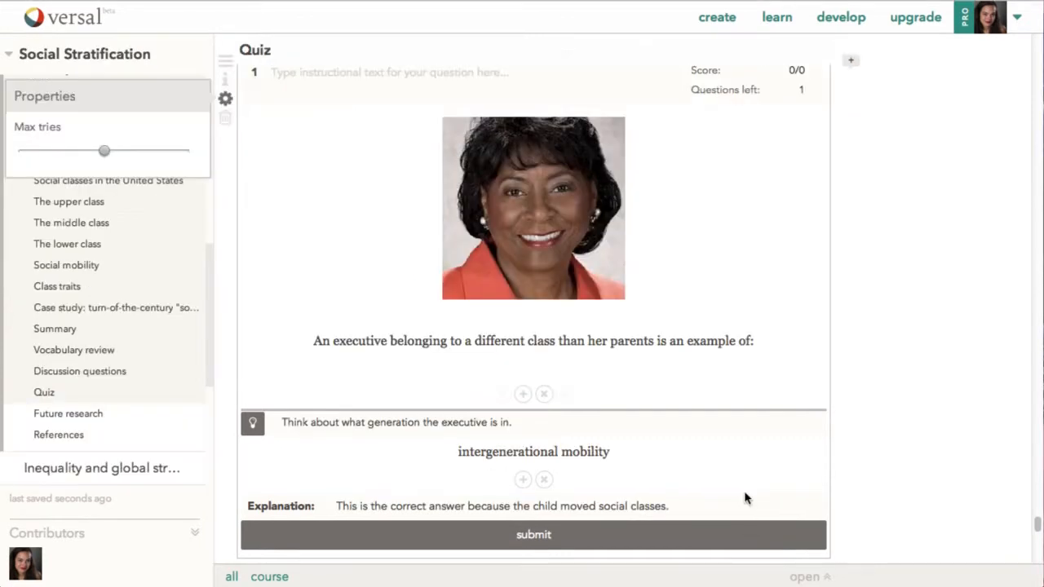
{"action": "left_click", "coordinate": [674, 506]}
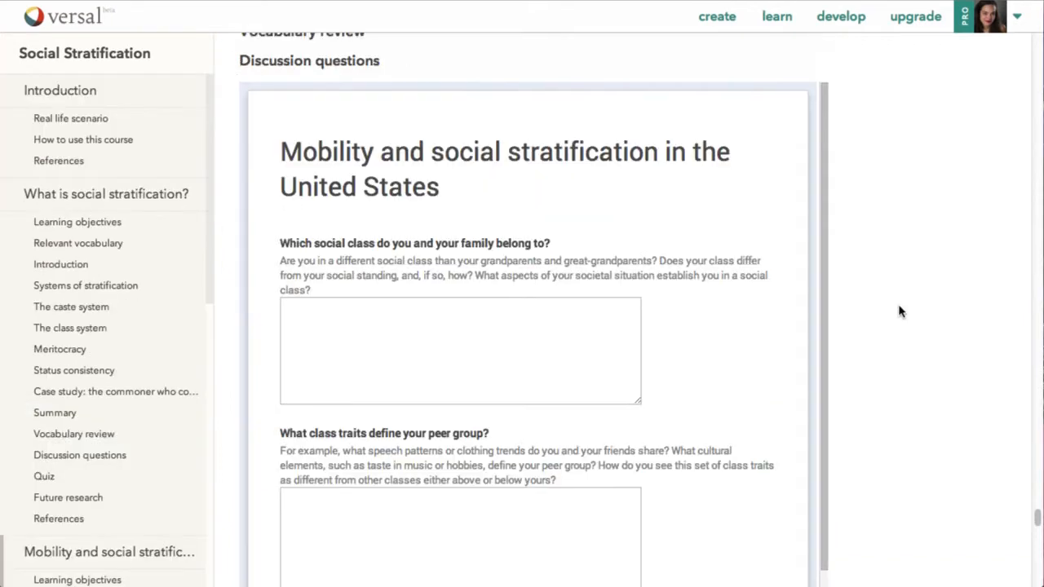
Reveal the hint for the executive question in the Social Stratification quiz and submit "intragenerational mobility" as the answer
{"action": "scroll", "coordinate": [898, 311], "scroll_direction": "down", "scroll_amount": 5}
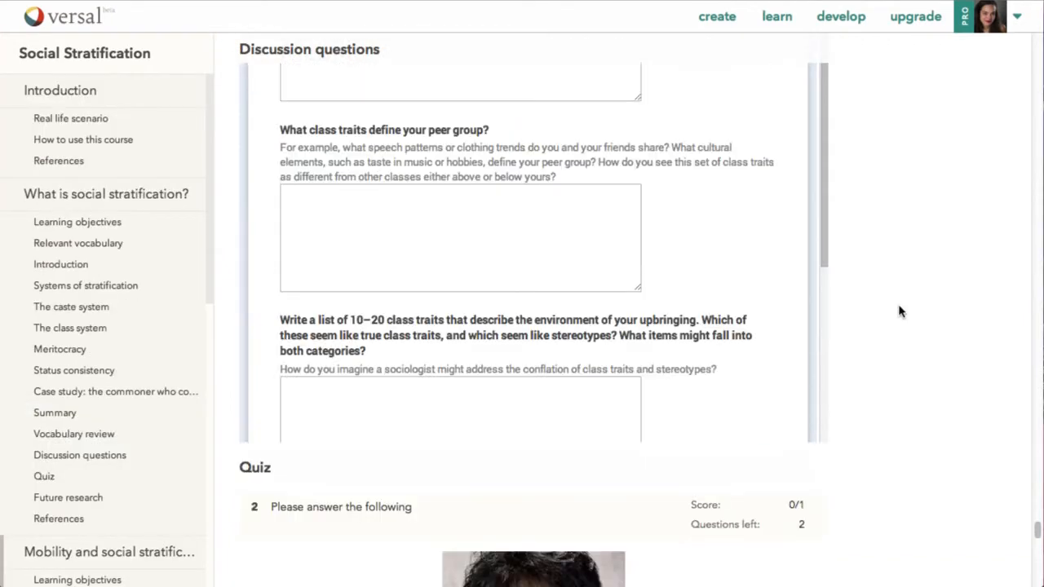
{"action": "scroll", "coordinate": [898, 311], "scroll_direction": "down", "scroll_amount": 3}
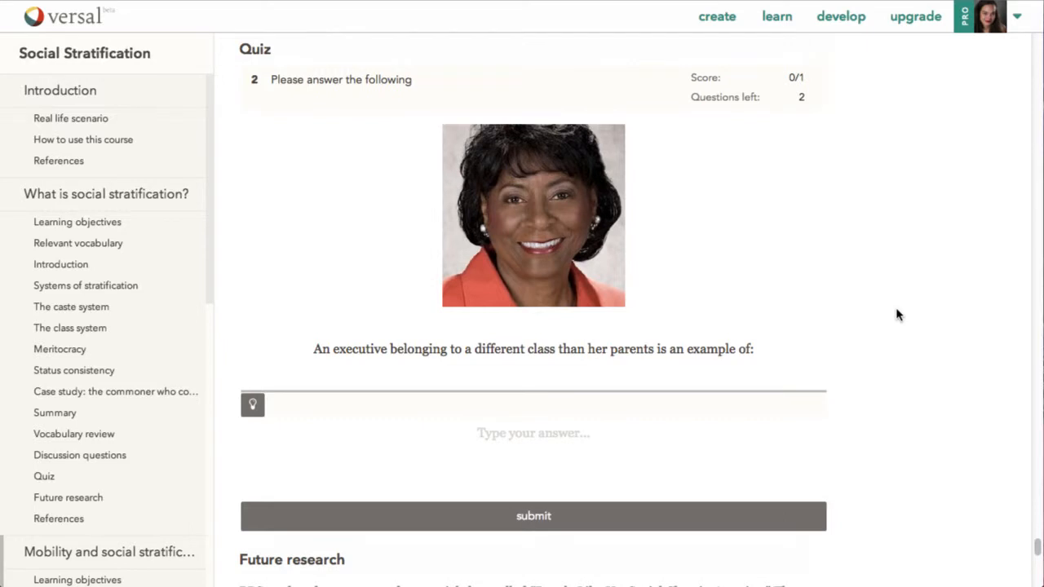
{"action": "left_click", "coordinate": [255, 407]}
{"action": "left_click", "coordinate": [522, 436]}
{"action": "type", "text": "intragenerational mobility"}
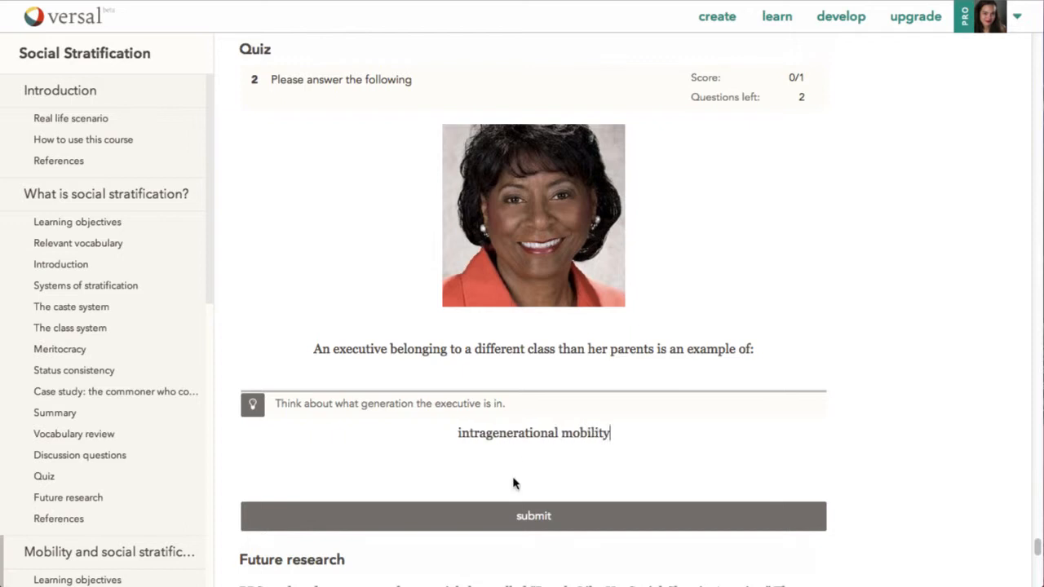
{"action": "left_click", "coordinate": [515, 514]}
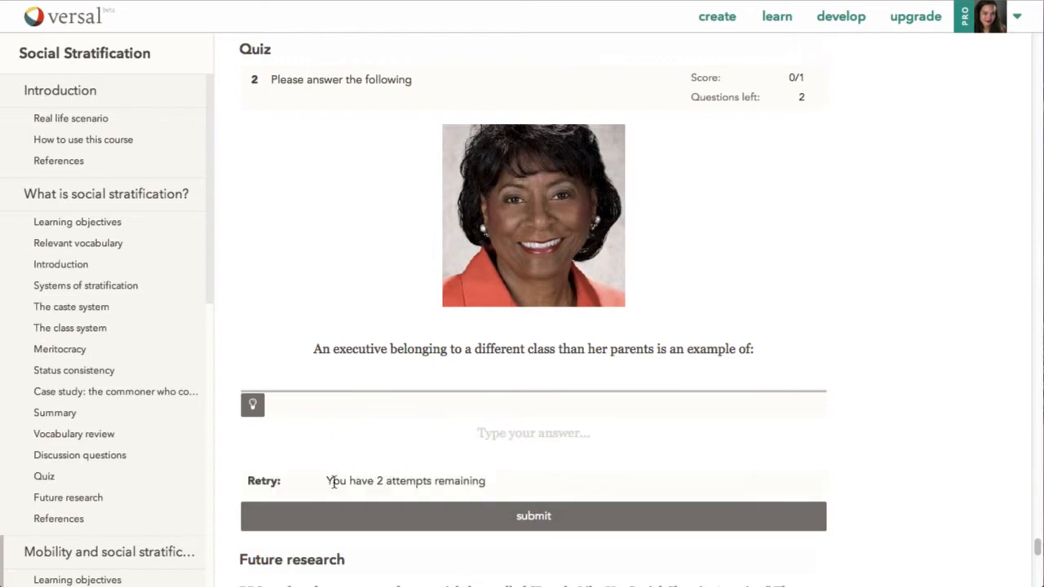
Retry the executive question by submitting "intergenerational mobility" as the answer
{"action": "left_click", "coordinate": [506, 439]}
{"action": "type", "text": "intergener"}
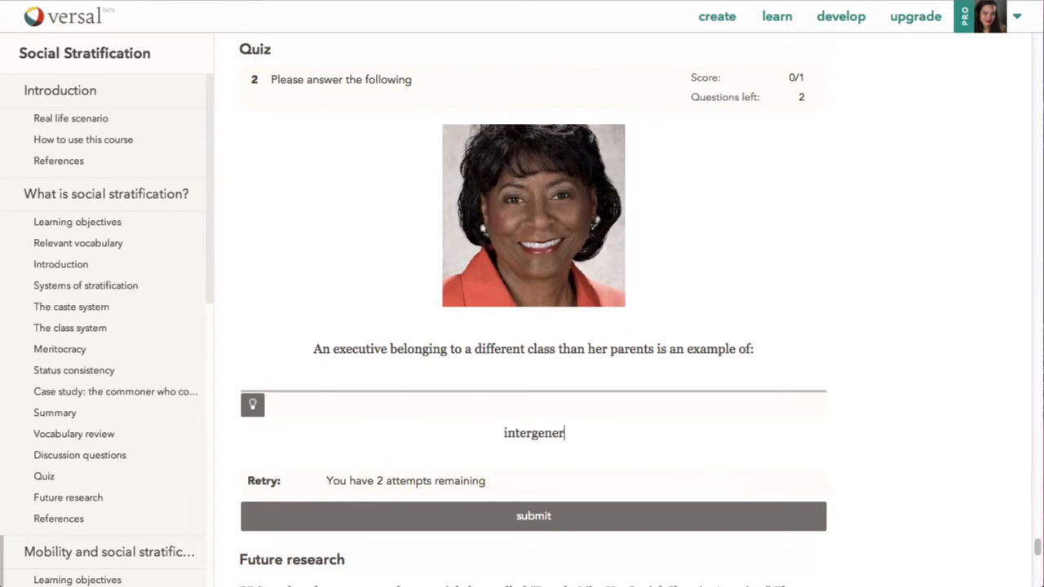
{"action": "type", "text": "ational mobility"}
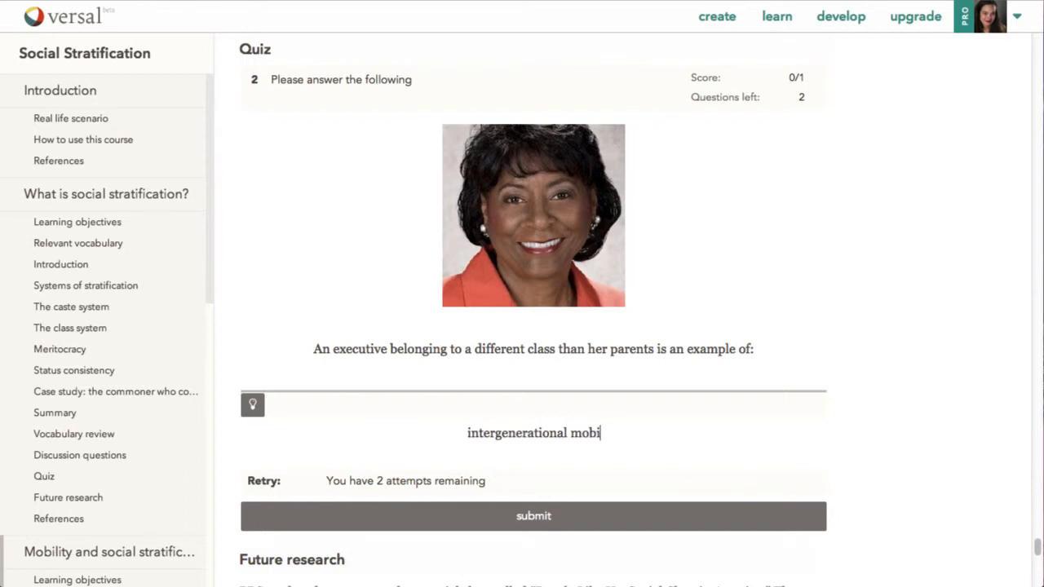
{"action": "left_click", "coordinate": [664, 514]}
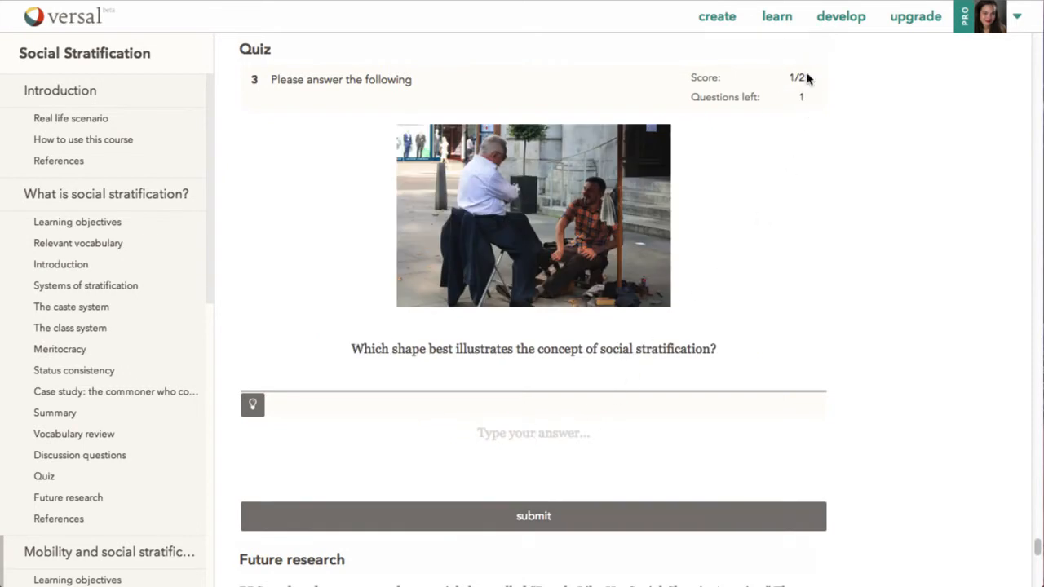
Submit "pyramid" as the answer to the question about the shape that illustrates social stratification
{"action": "left_click", "coordinate": [538, 435]}
{"action": "type", "text": "pyramid"}
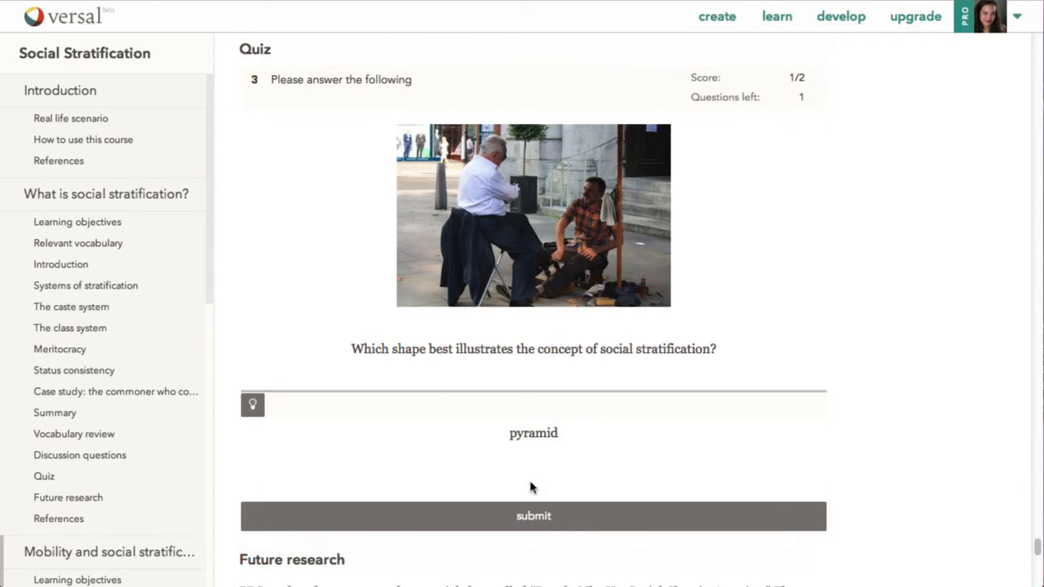
{"action": "left_click", "coordinate": [532, 518]}
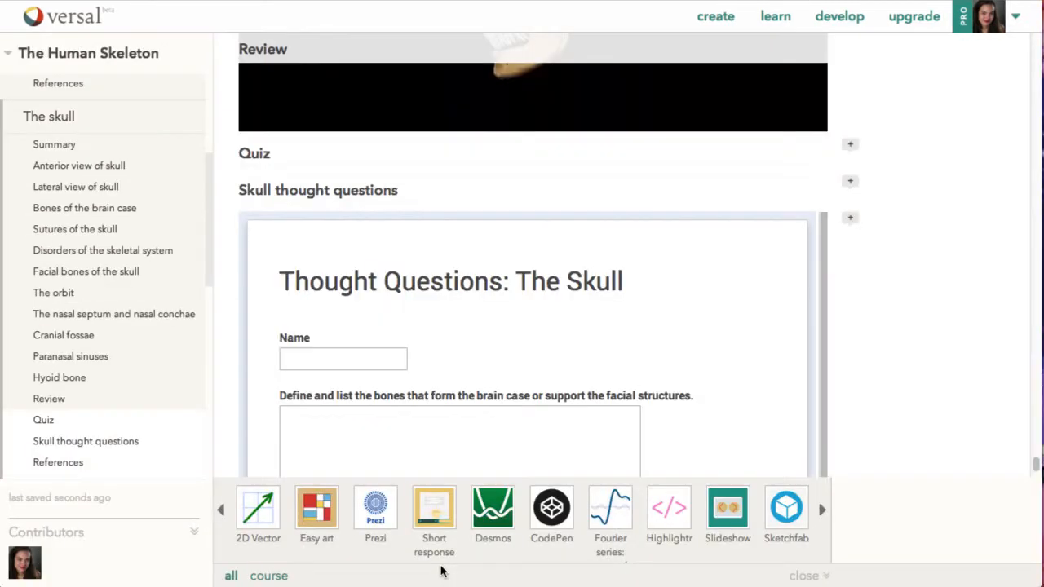
Add a Short response gadget beneath the skull lesson's Quiz heading and lower its maximum number of tries
{"action": "left_click_drag", "start_coordinate": [434, 507], "coordinate": [250, 167]}
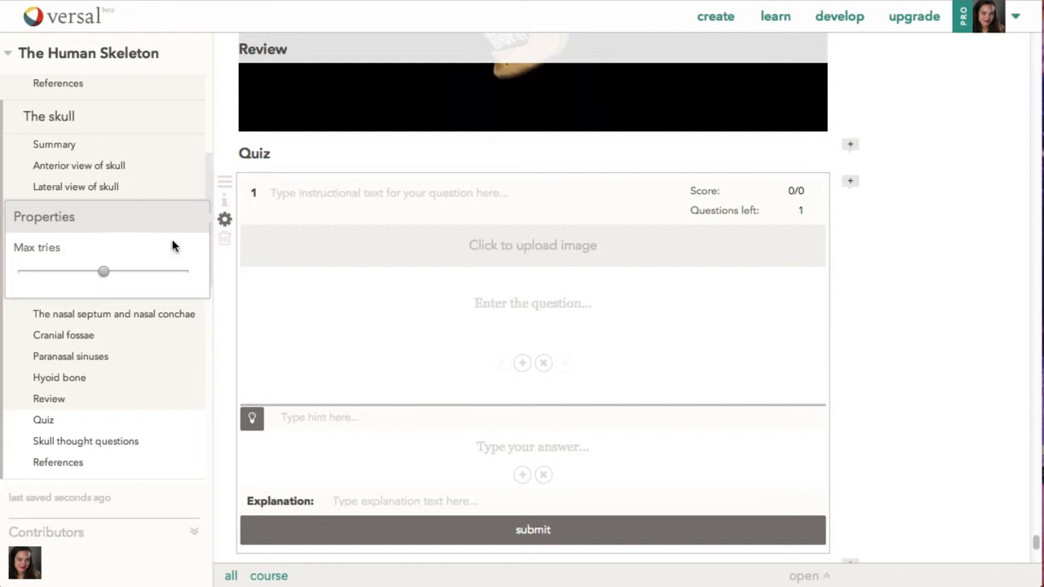
{"action": "mouse_move", "coordinate": [103, 275]}
{"action": "left_click_drag", "start_coordinate": [111, 277], "coordinate": [73, 269]}
{"action": "left_click", "coordinate": [223, 223]}
{"action": "left_click", "coordinate": [225, 224]}
Enter the question "The lambdoid suture joins the parietal bone to the __________." in the new gadget
{"action": "left_click", "coordinate": [533, 303]}
{"action": "type", "text": "The lamb"}
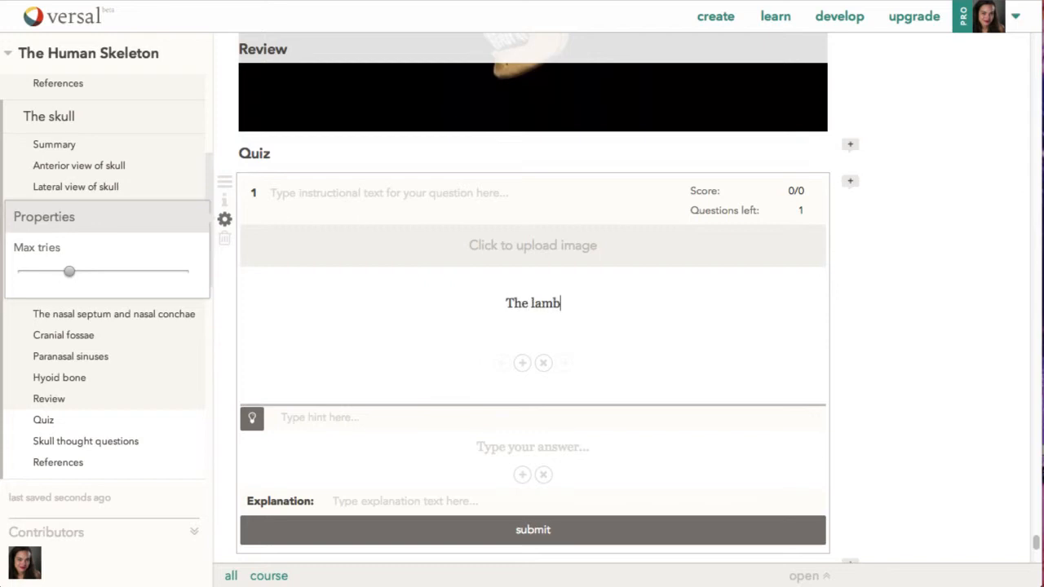
{"action": "type", "text": "doid suture joins the parietal bone to the __________."}
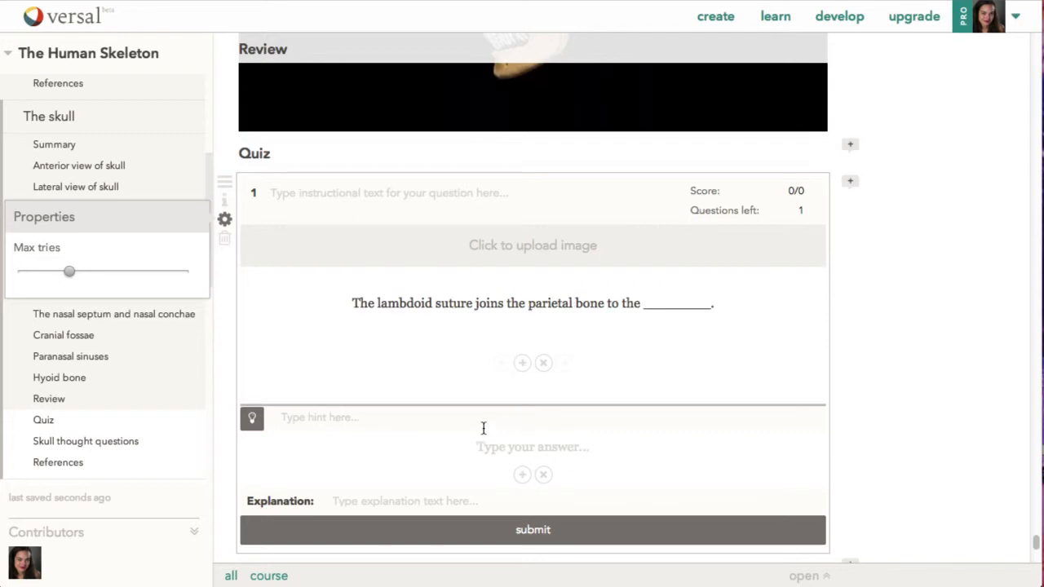
Set "frontal bone" as the accepted answer, adding "front bone" as an alternative and removing it again
{"action": "left_click", "coordinate": [528, 447]}
{"action": "type", "text": "frontal bone"}
{"action": "left_click", "coordinate": [521, 480]}
{"action": "type", "text": "front bone"}
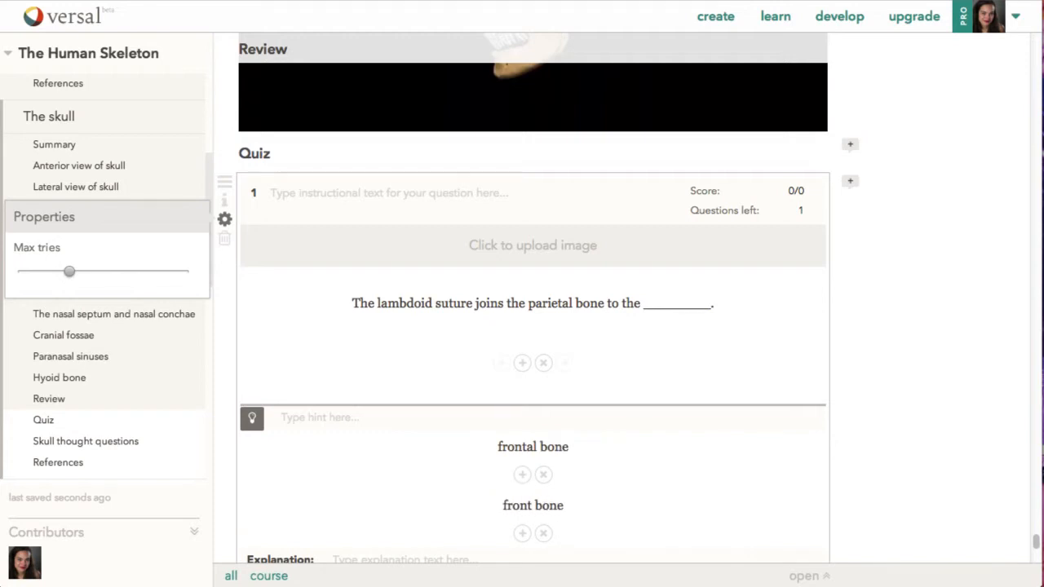
{"action": "left_click", "coordinate": [543, 535]}
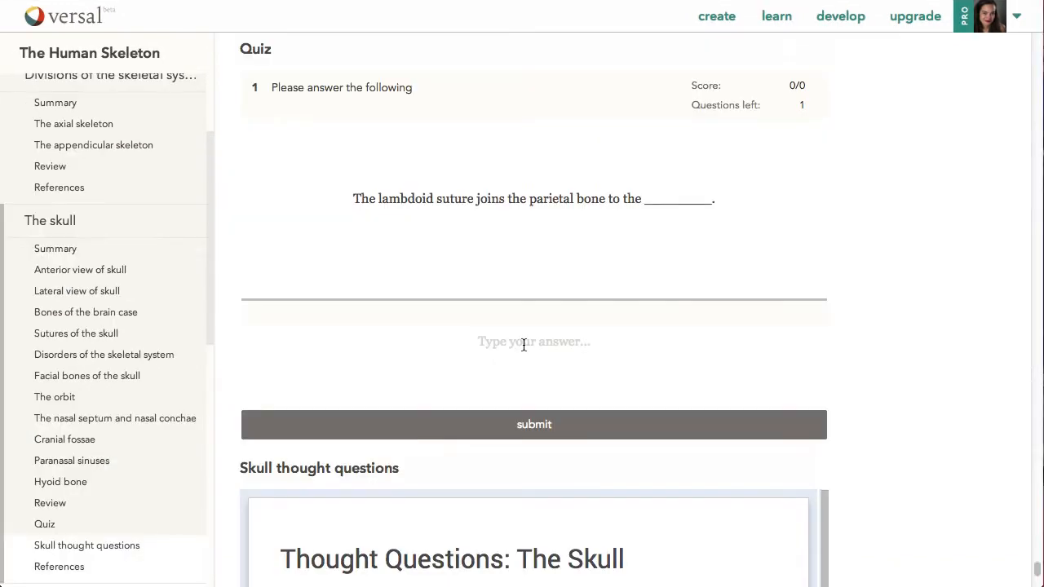
Try capitalised answers to the lambdoid suture question, entering "Frontal Bone" and "Frontal bone"
{"action": "type", "text": "Frontal Bone"}
{"action": "left_click", "coordinate": [517, 424]}
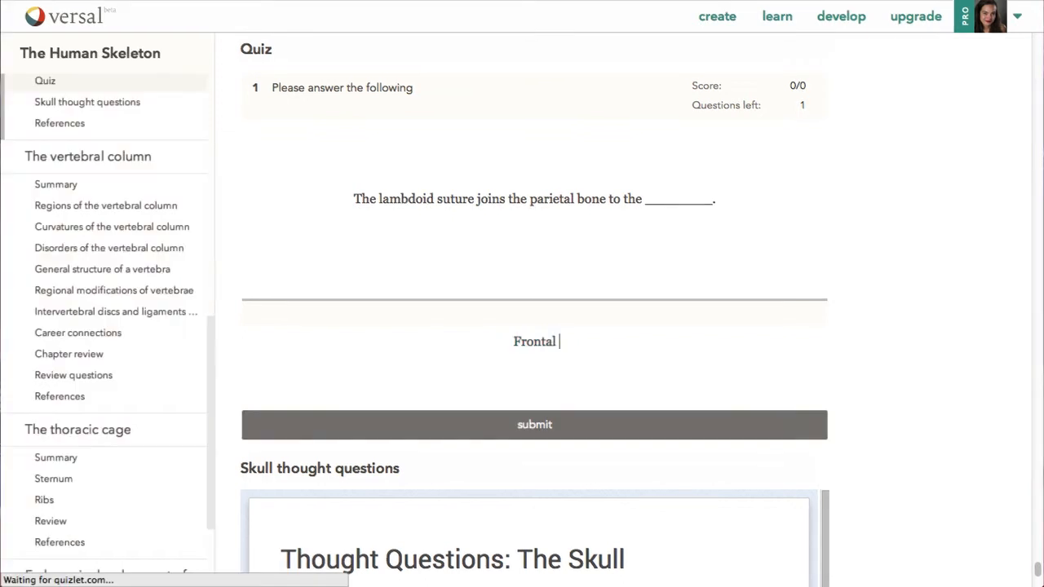
{"action": "type", "text": "bone"}
{"action": "left_click_drag", "start_coordinate": [629, 341], "coordinate": [567, 339]}
{"action": "left_click", "coordinate": [573, 344]}
{"action": "left_click", "coordinate": [551, 439]}
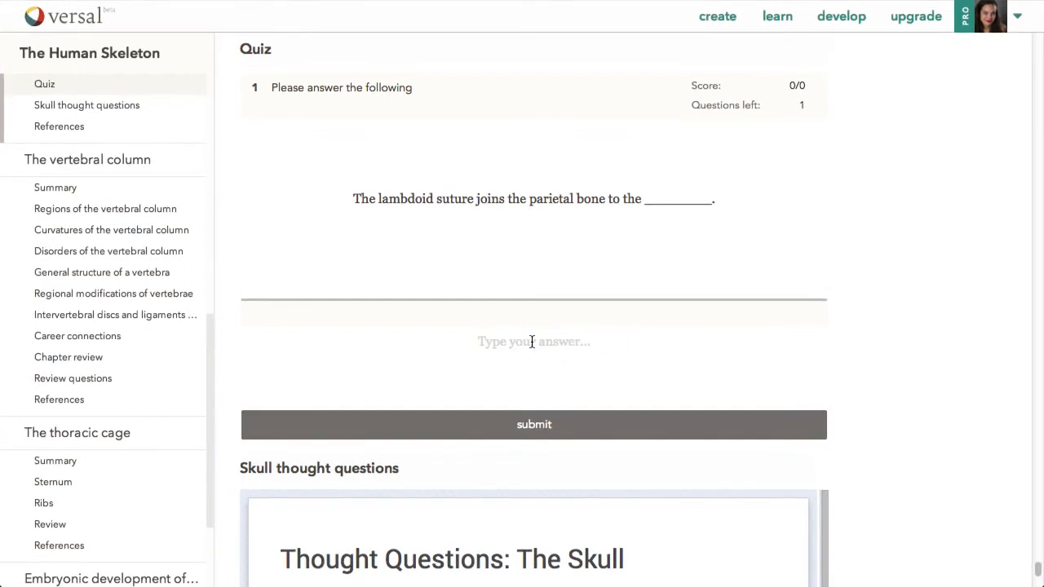
Submit frontal bone enclosed in quotation marks as the answer to the lambdoid suture question
{"action": "type", "text": "\"frontal bone\""}
{"action": "left_click", "coordinate": [571, 424]}
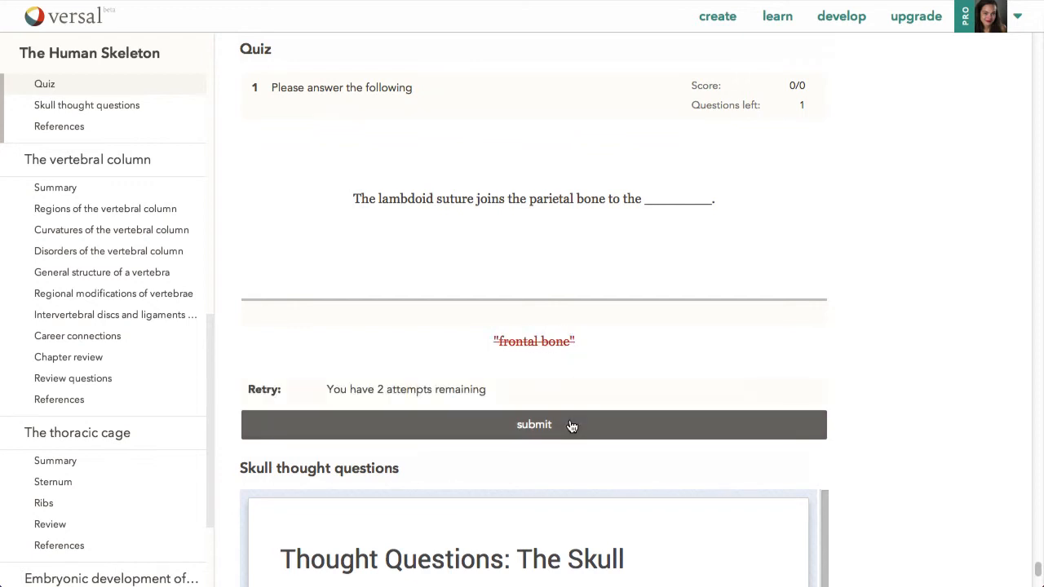
Retry the lambdoid suture question by submitting frontal bone in lowercase without quotation marks
{"action": "left_click", "coordinate": [534, 342]}
{"action": "type", "text": "frontal bone"}
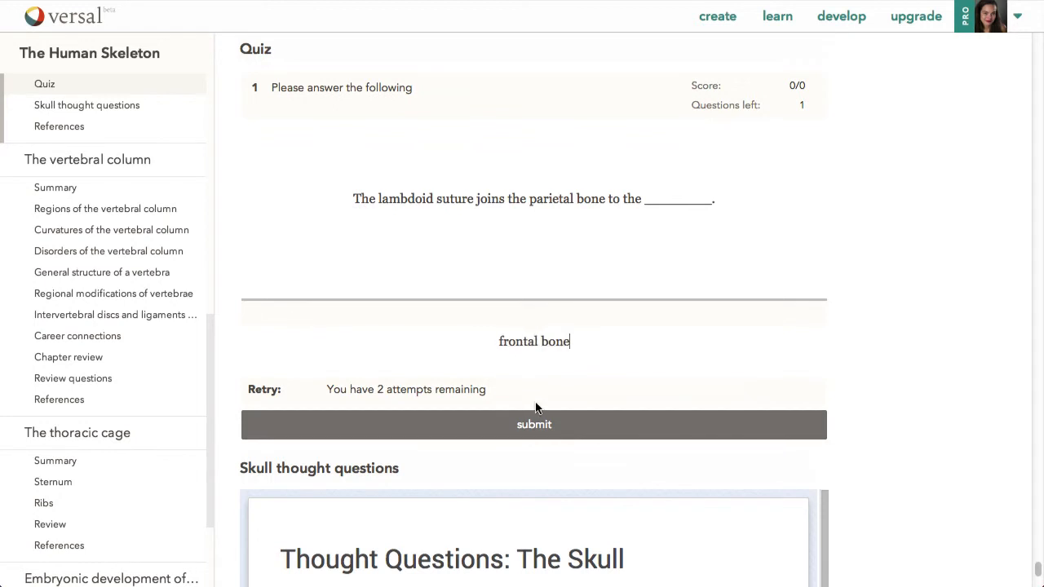
{"action": "left_click", "coordinate": [537, 422]}
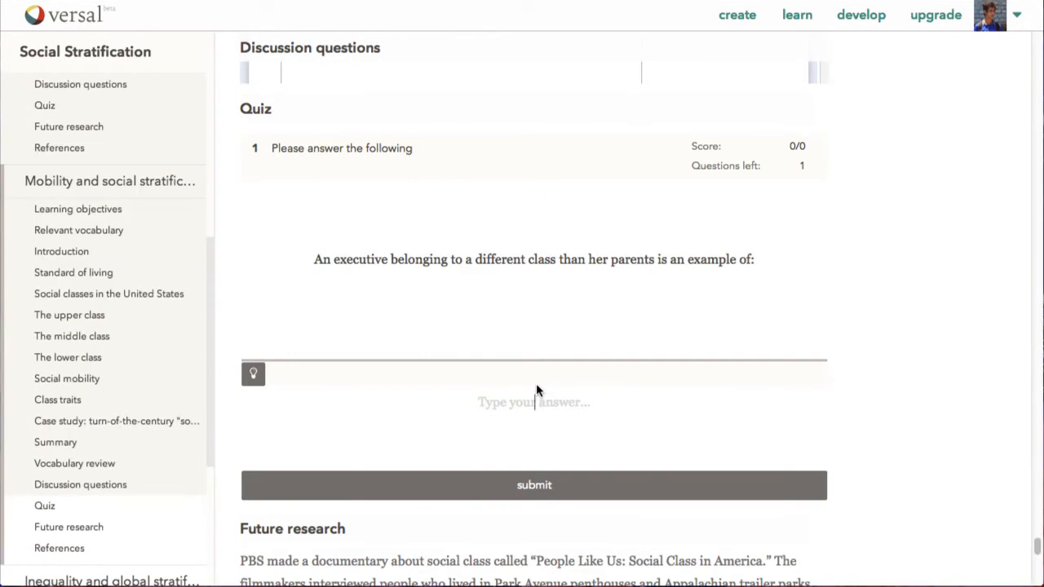
Submit "upward mobility" as the answer to the executive question in Social Stratification and reveal its hint
{"action": "left_click", "coordinate": [536, 390]}
{"action": "type", "text": "upward mobility"}
{"action": "key", "text": "Return"}
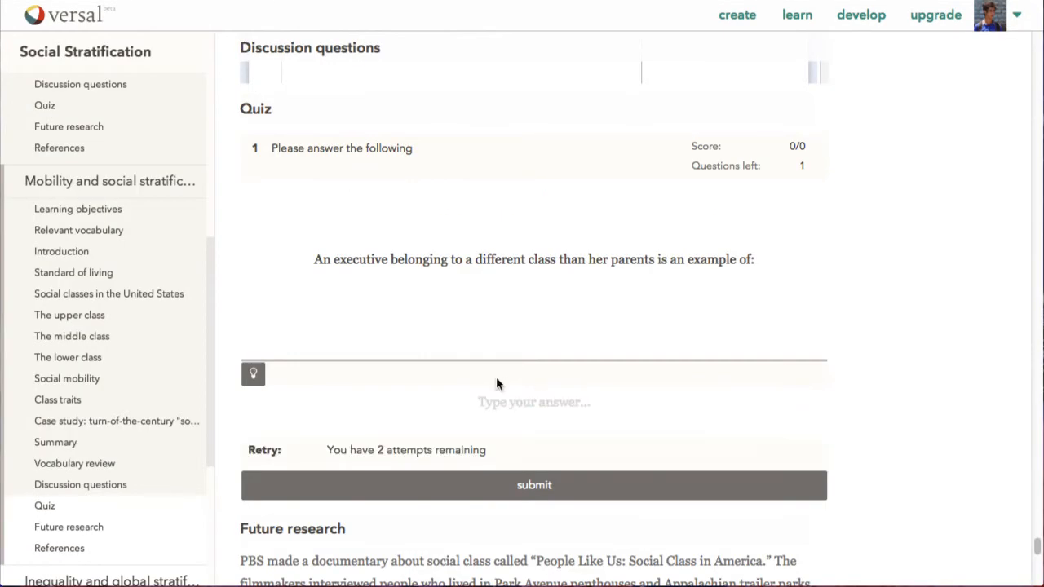
{"action": "left_click", "coordinate": [253, 374]}
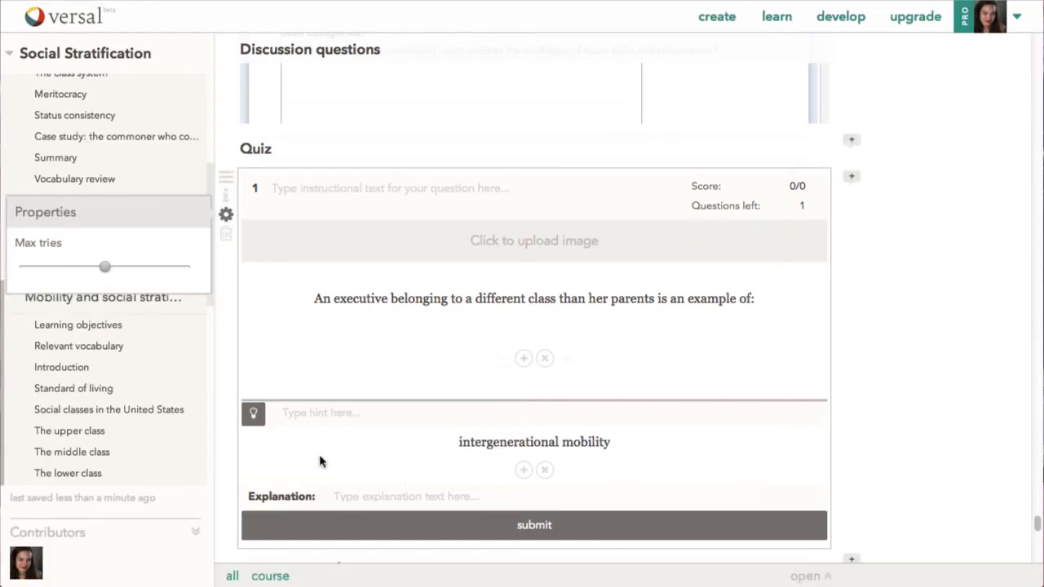
Add the hint "Think about what generation the executive is in." and explanation "This is the correct answer because the child moved social classes."
{"action": "left_click", "coordinate": [298, 417]}
{"action": "type", "text": "Think about what generation the executive is in."}
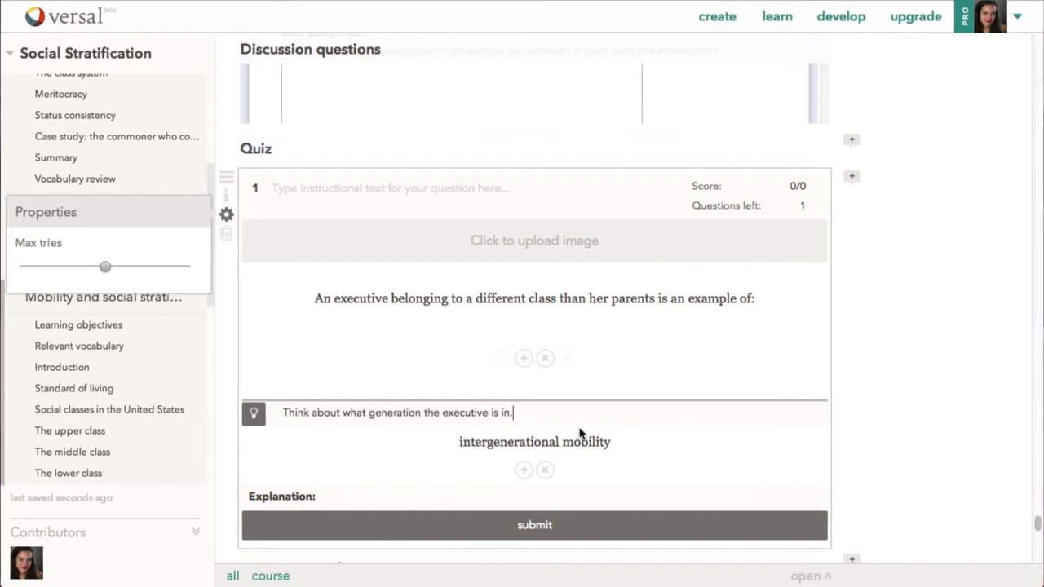
{"action": "left_click", "coordinate": [355, 495]}
{"action": "type", "text": "This is the correct answer because the child moved social classes."}
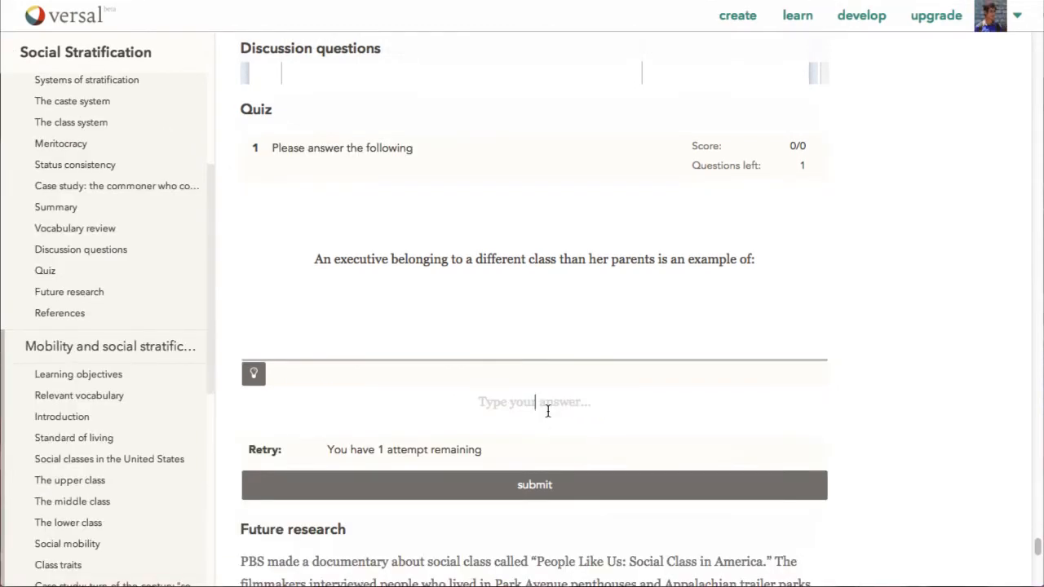
Submit "upward mobility" once more for the executive question, using the remaining attempt
{"action": "type", "text": "upward mobility"}
{"action": "key", "text": "Return"}
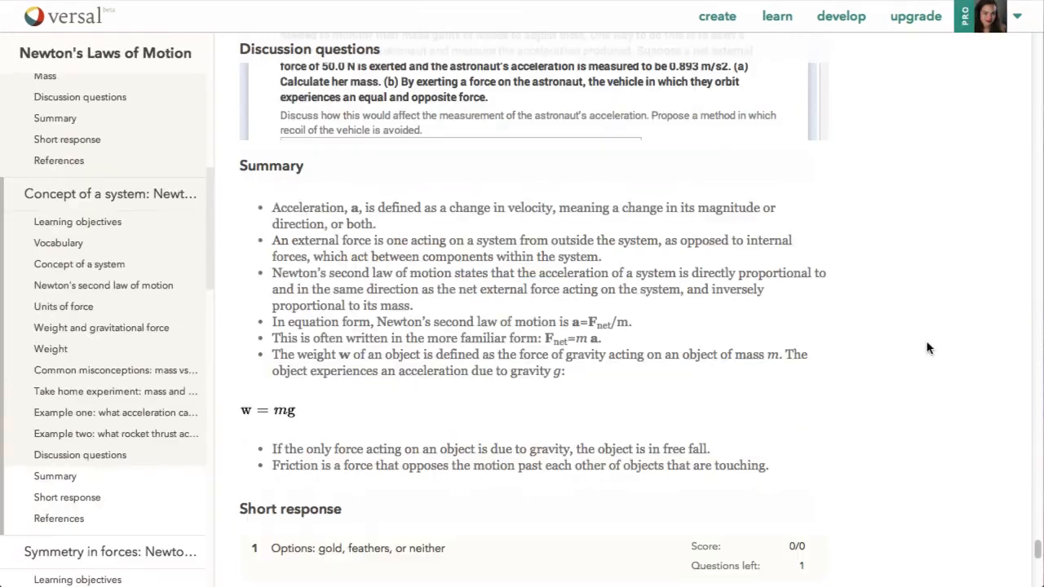
Upload the lawn mower force picture to the question about the force exerted on the mower in Newton's Laws of Motion
{"action": "scroll", "coordinate": [927, 347], "scroll_direction": "down", "scroll_amount": 5}
{"action": "scroll", "coordinate": [927, 347], "scroll_direction": "down", "scroll_amount": 3}
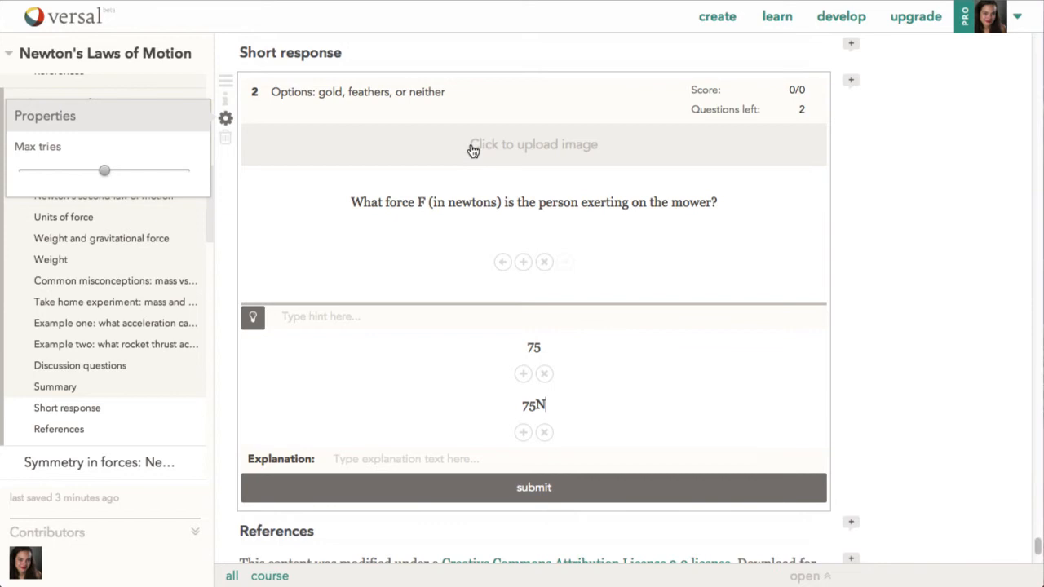
{"action": "left_click", "coordinate": [473, 151]}
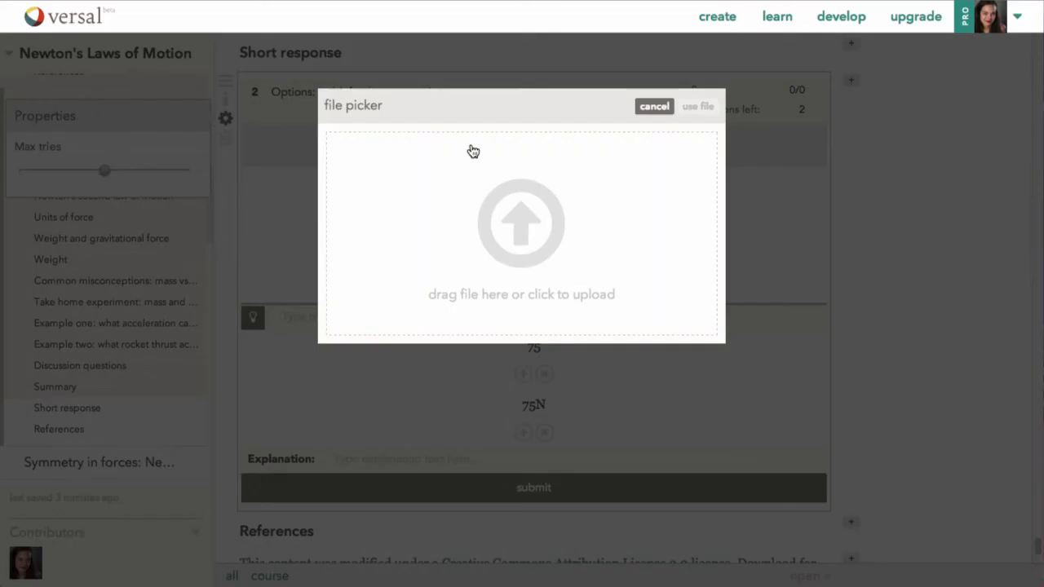
{"action": "left_click_drag", "start_coordinate": [736, 233], "coordinate": [622, 216]}
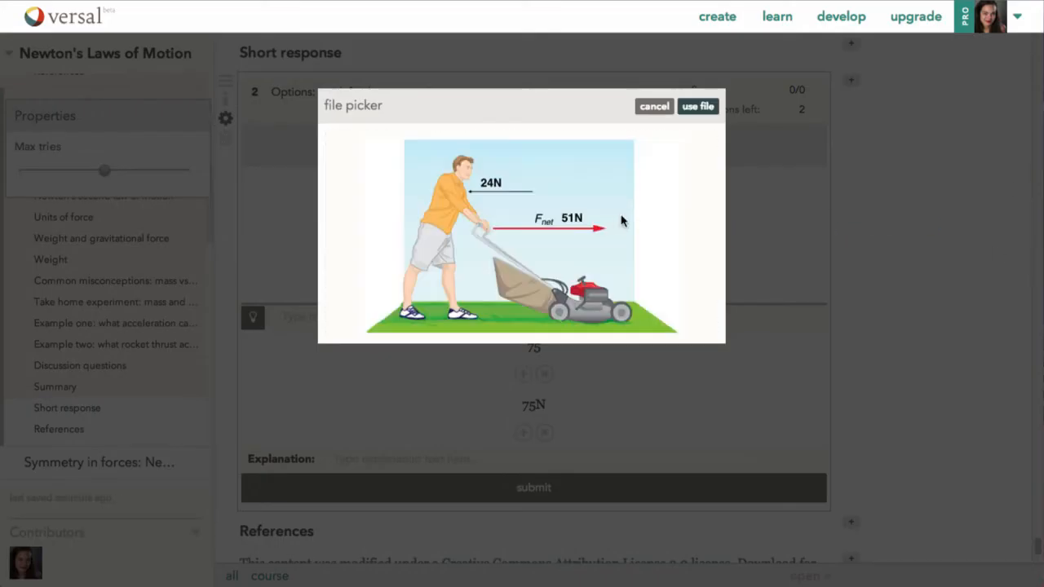
{"action": "left_click", "coordinate": [697, 107]}
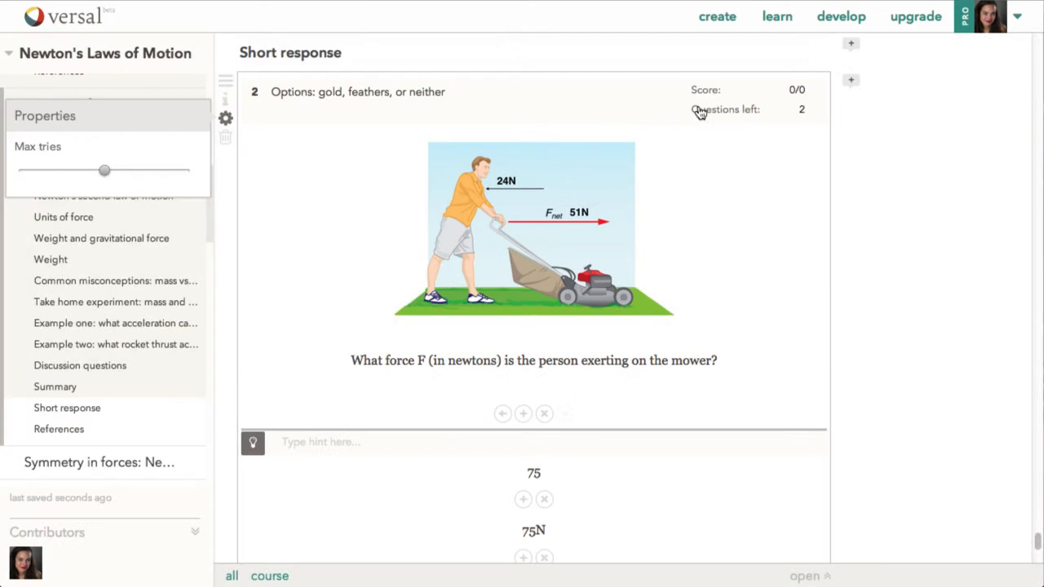
Delete the mower question and add a new question after the one about gold and feathers
{"action": "left_click", "coordinate": [543, 415]}
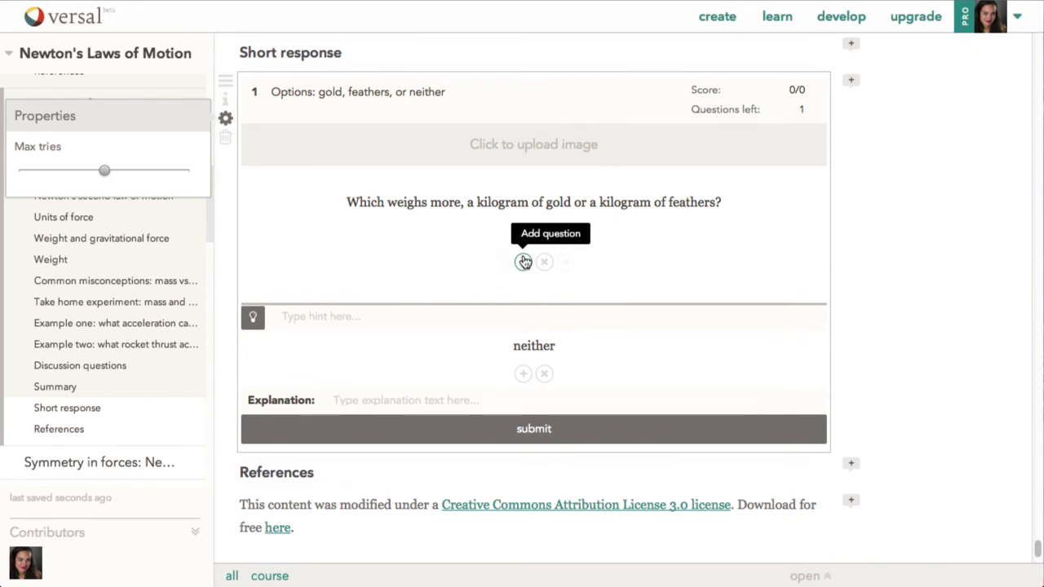
{"action": "left_click", "coordinate": [522, 263]}
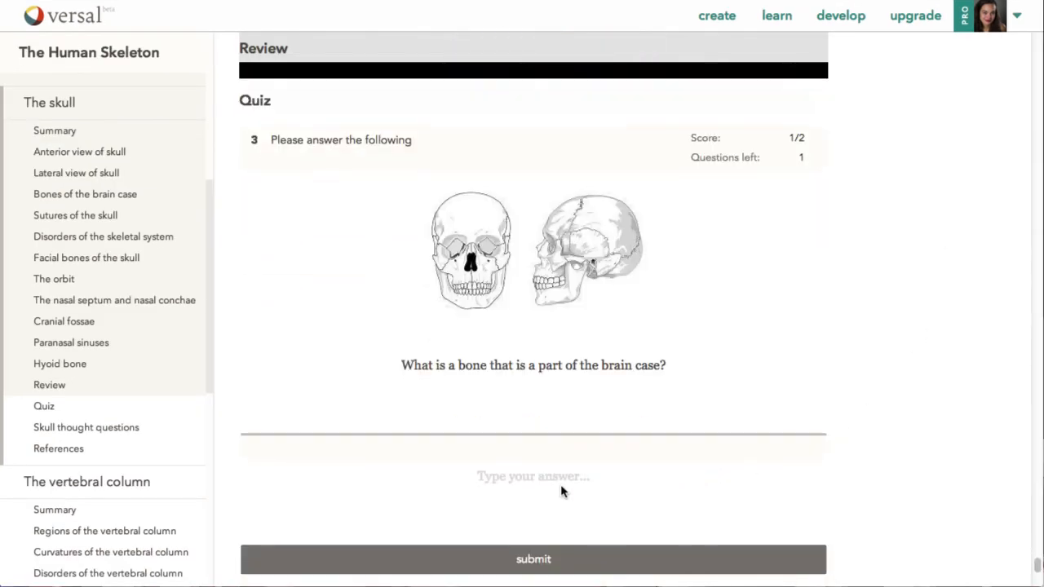
Submit "parietal bone" as the answer to the question about a bone that is part of the brain case
{"action": "type", "text": "parietal bone"}
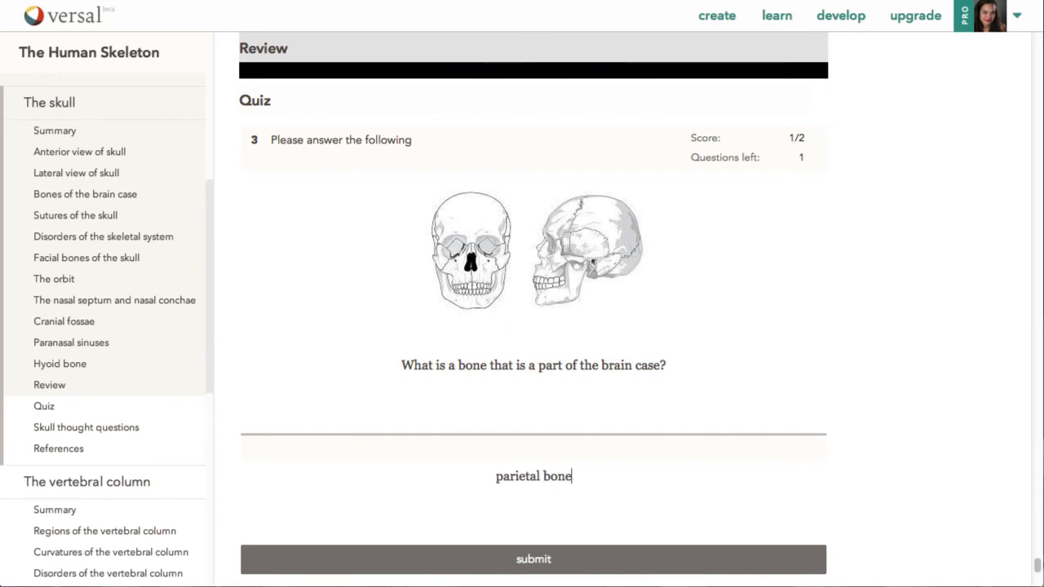
{"action": "left_click", "coordinate": [532, 561]}
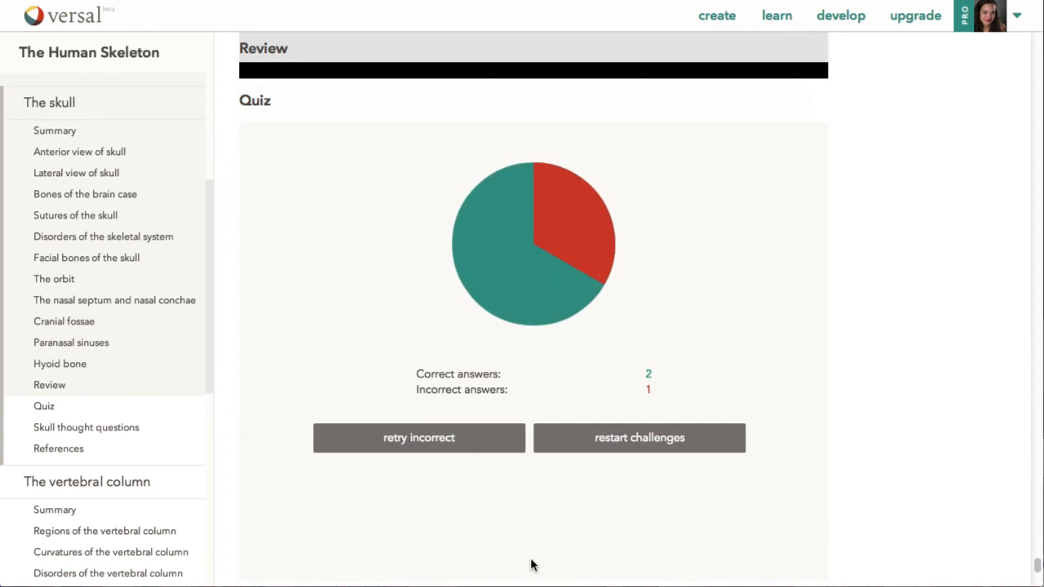